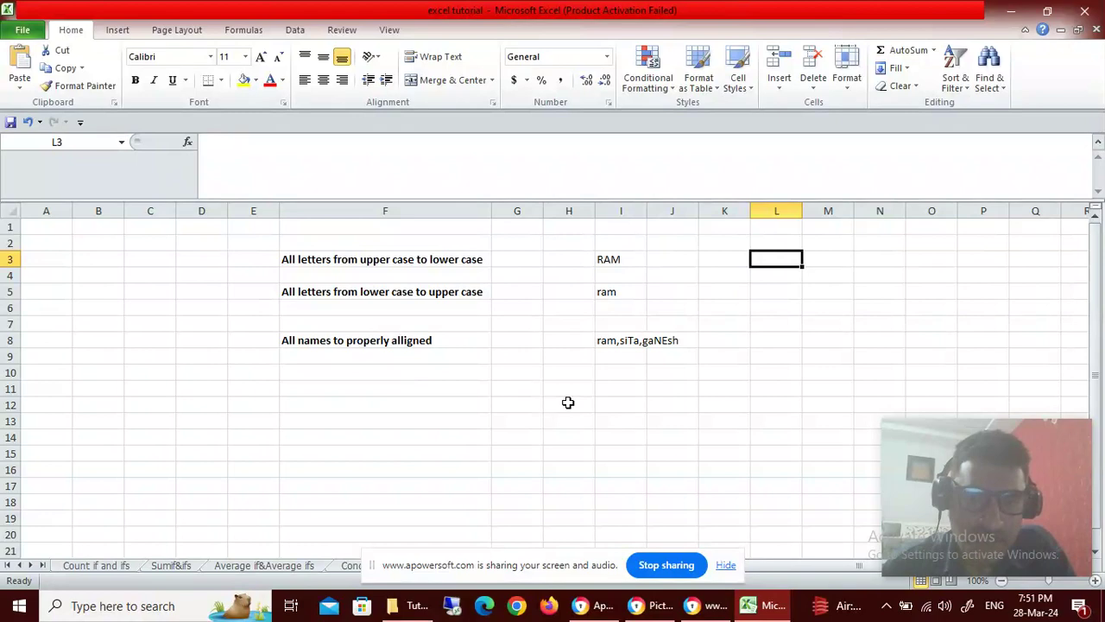
Step: Enter the formula =LOWER(I3) in cell K3 to convert the upper-case sample text to lower case
key("Left")
key("Left")
key("Left")
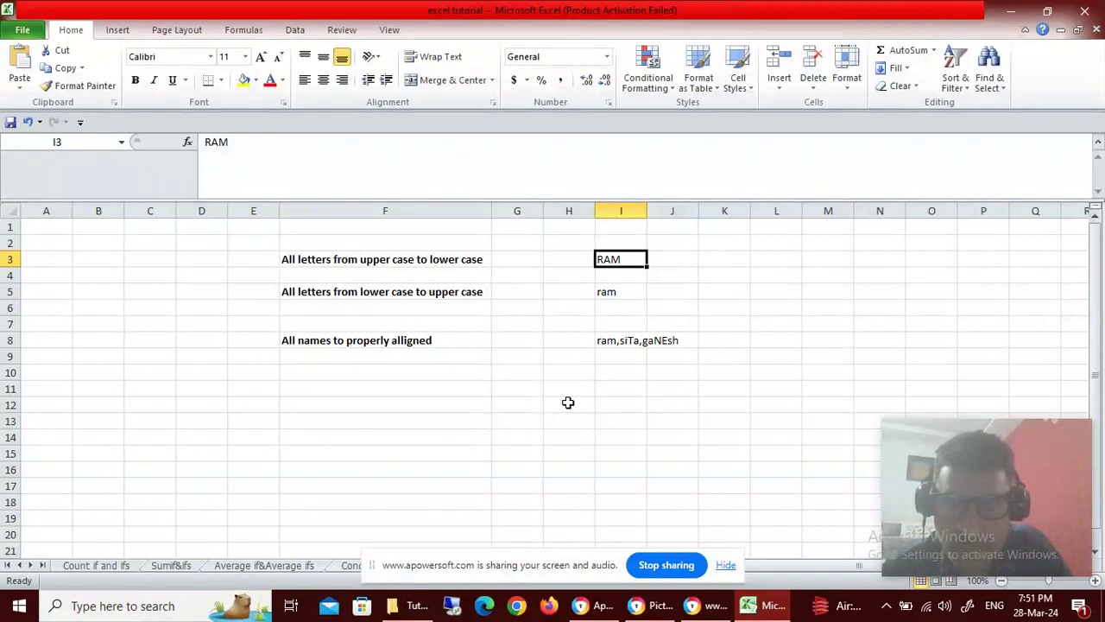
key("Right")
key("Right")
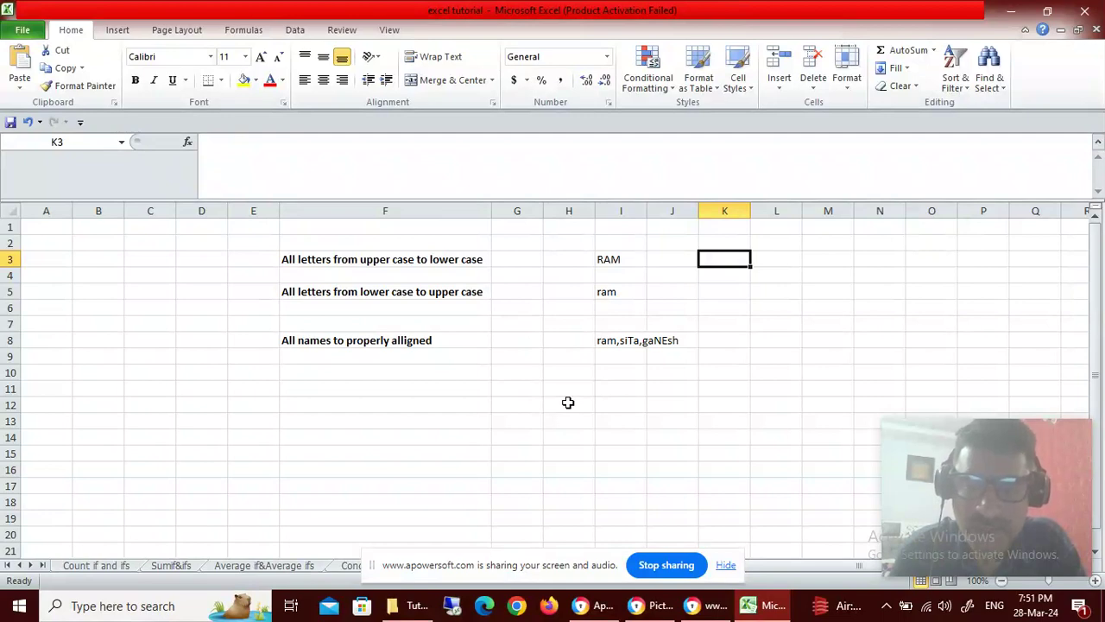
type("=")
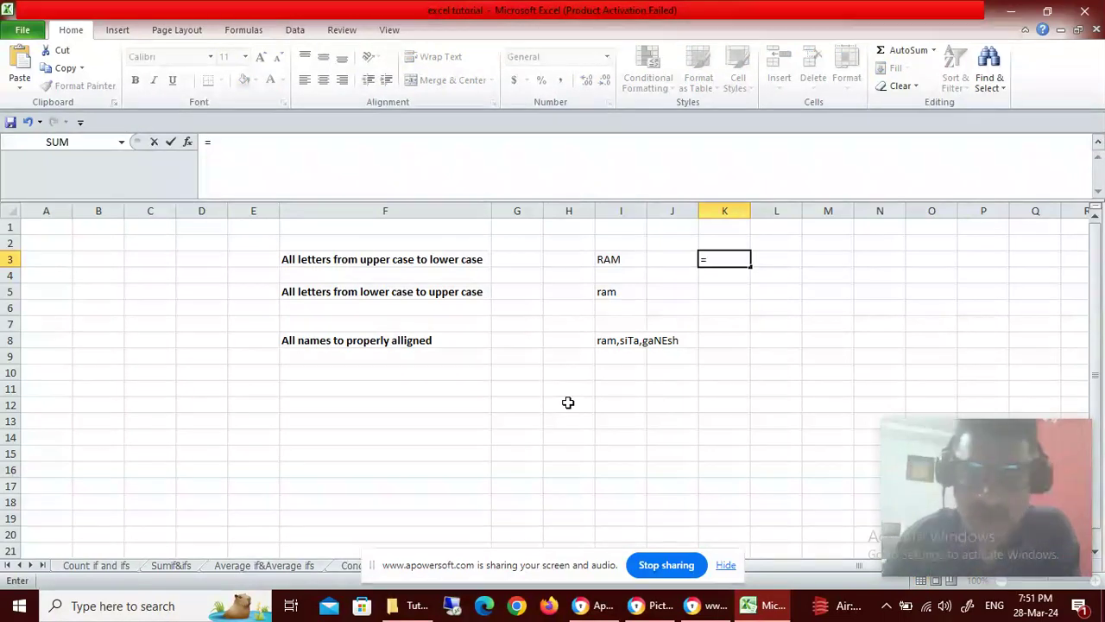
type("lower")
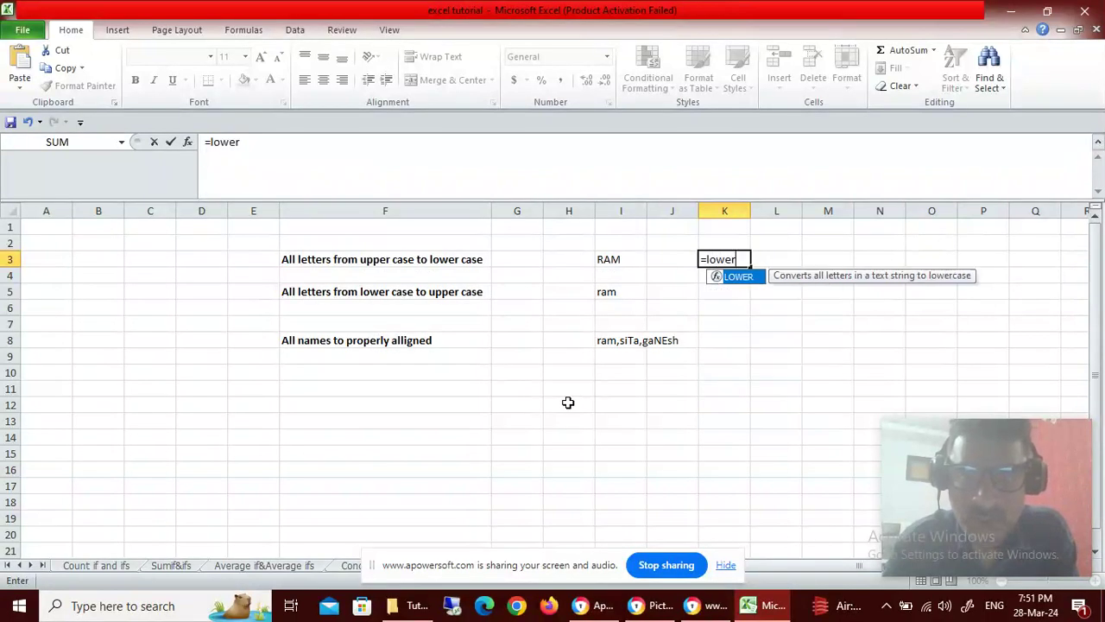
key("Tab")
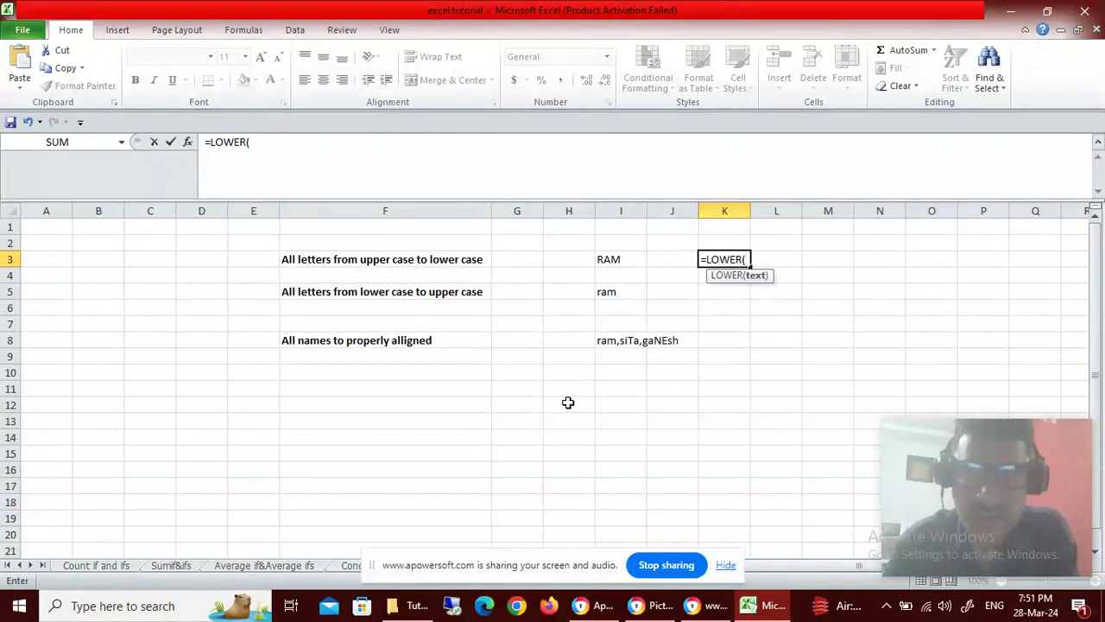
key("Left")
key("Left")
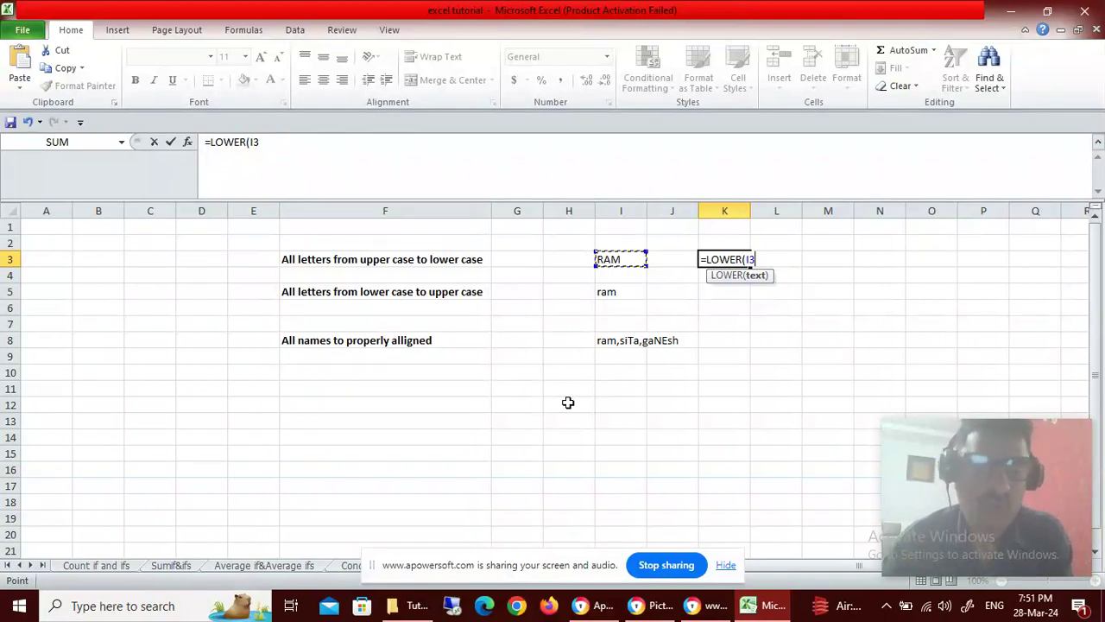
type(")")
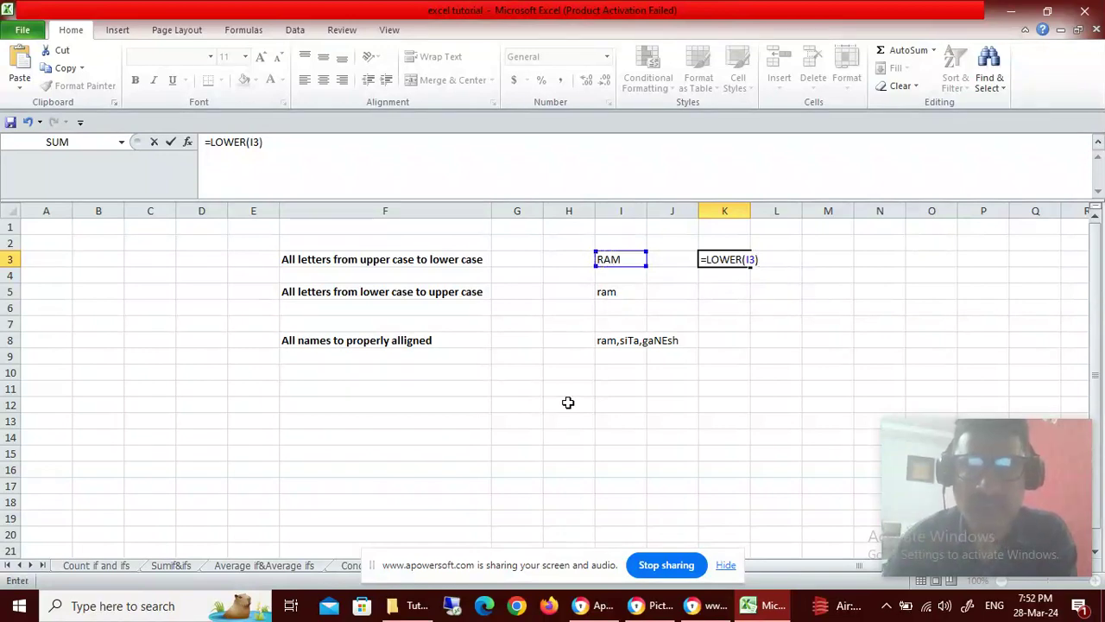
key("Return")
key("Up")
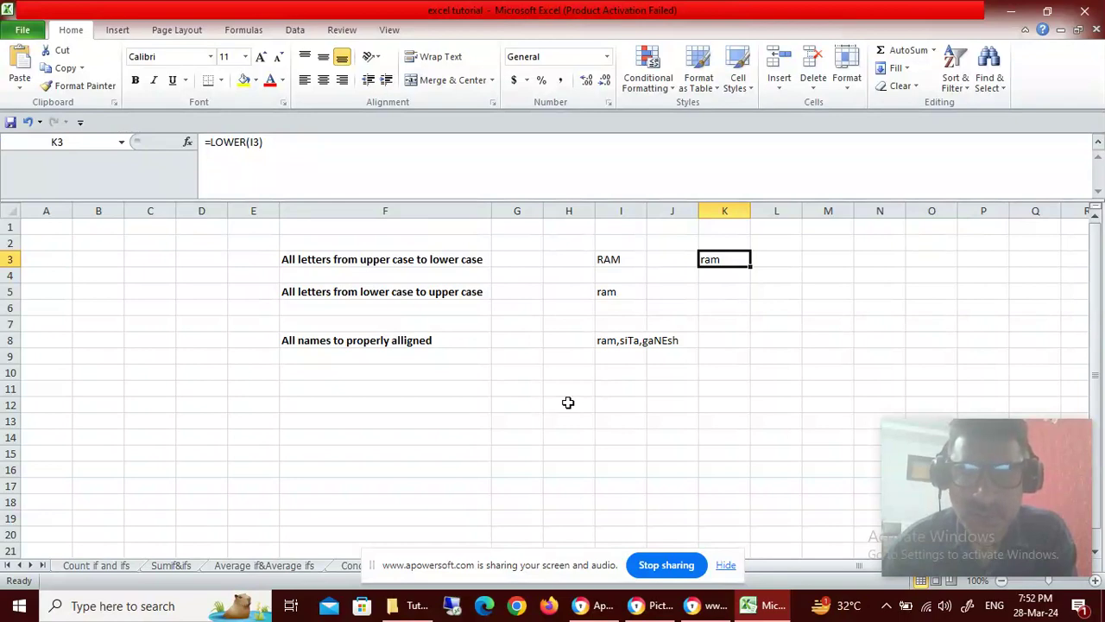
Step: Enter the formula =UPPER(I5) in cell K5 to convert the lower-case sample text to upper case
key("Down")
key("Down")
key("Left")
key("Left")
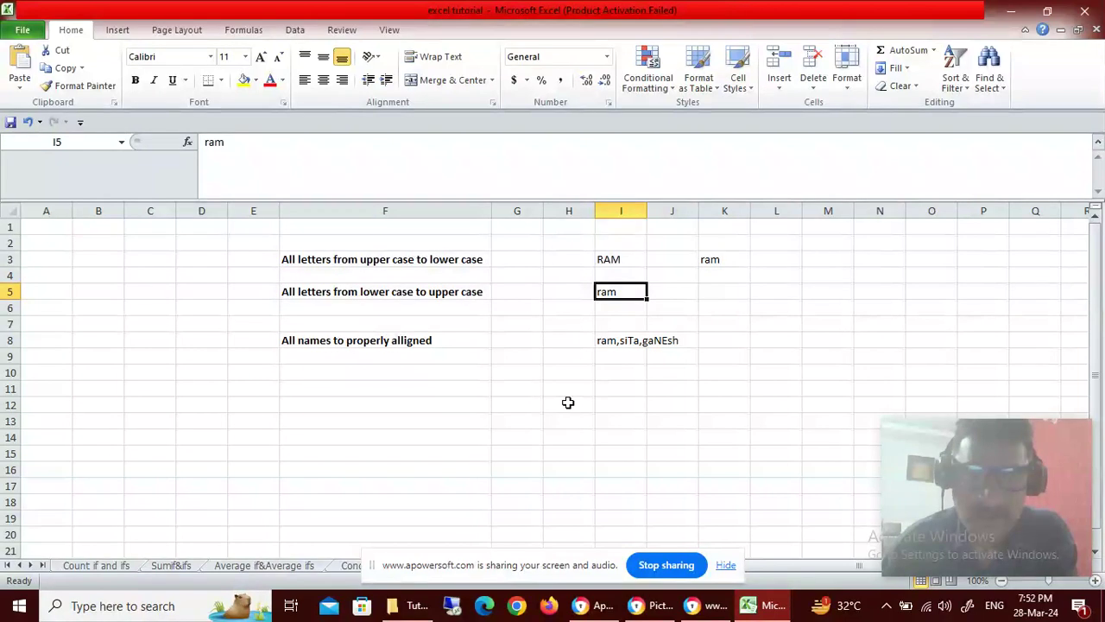
key("Left")
key("Right")
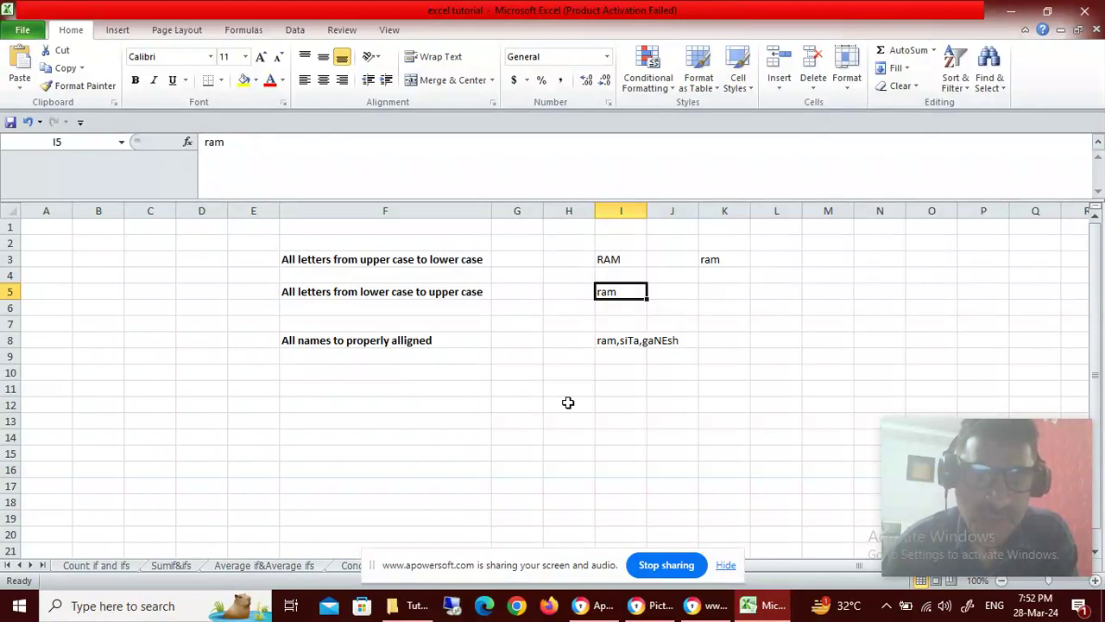
key("Right")
key("Right")
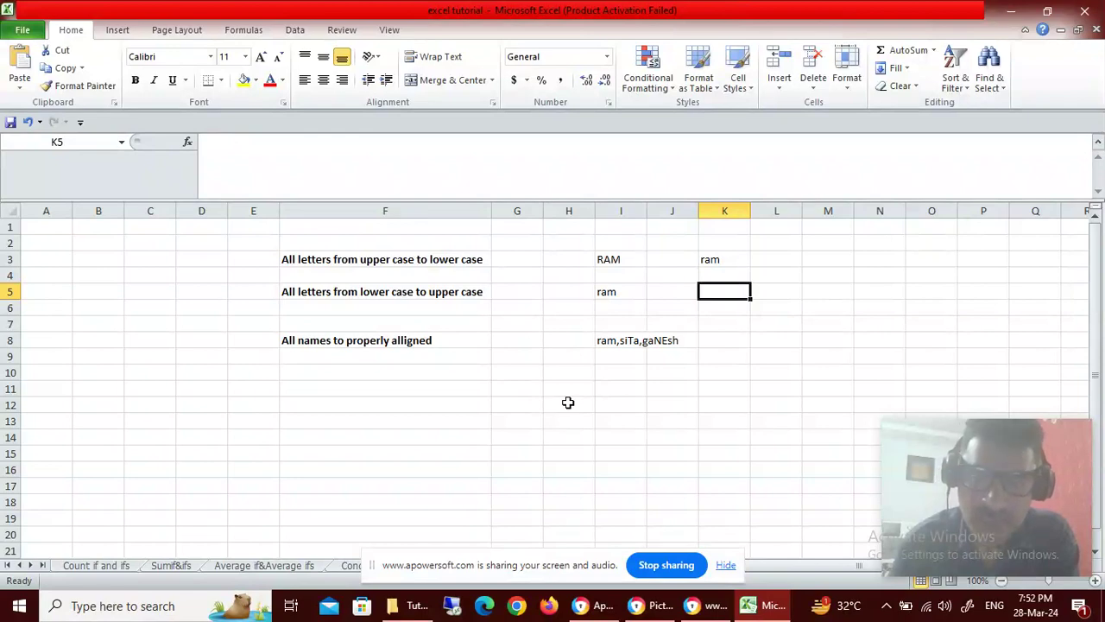
type("=upp")
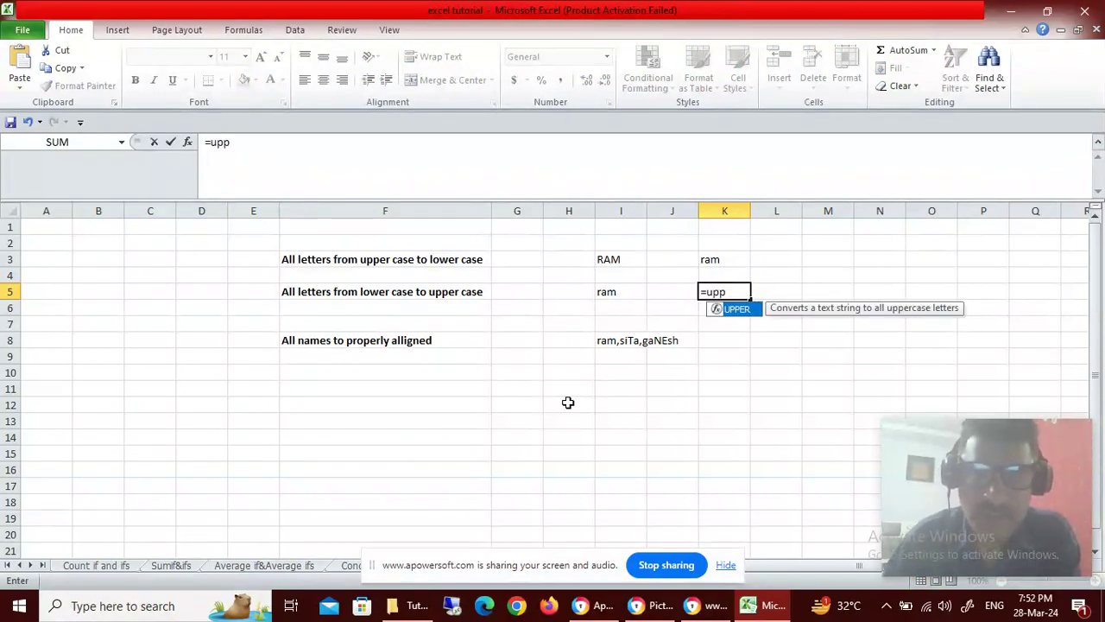
key("Tab")
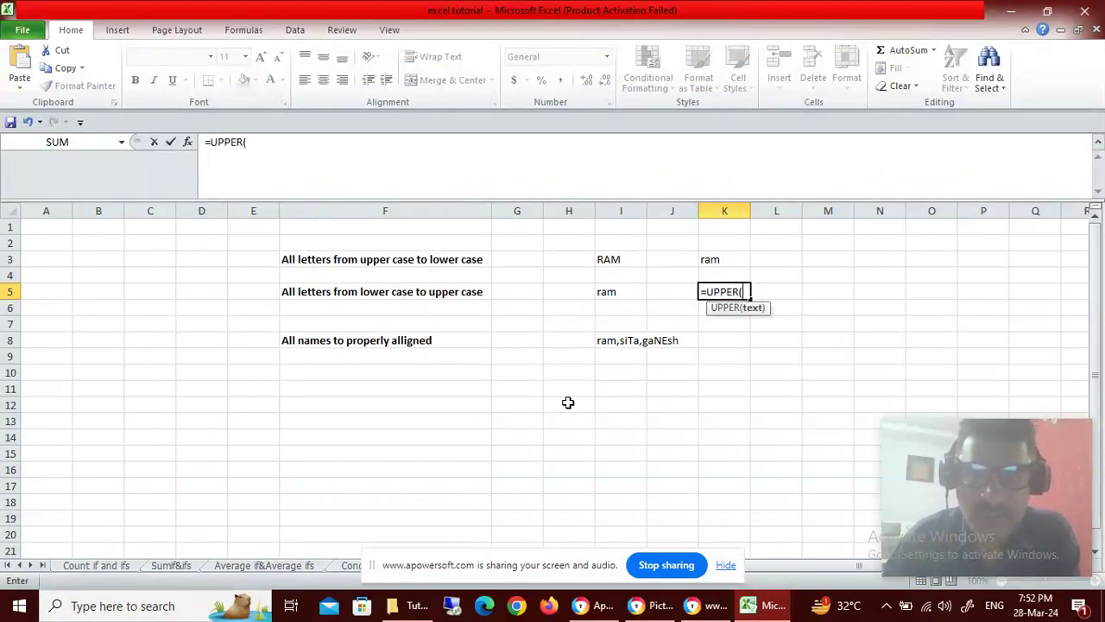
key("Left")
key("Left")
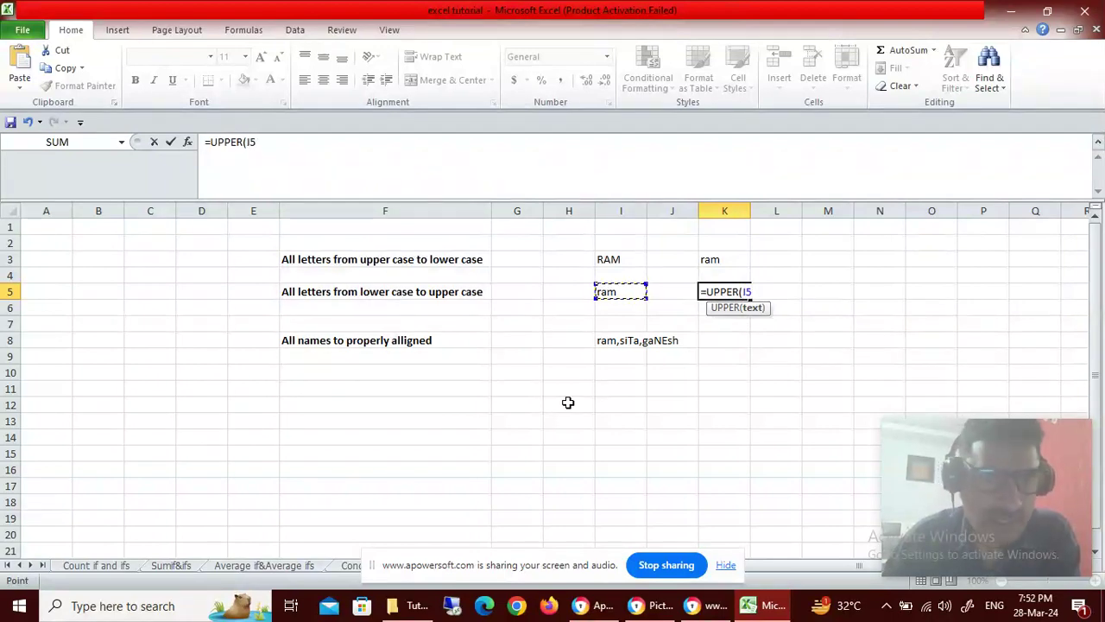
type(")")
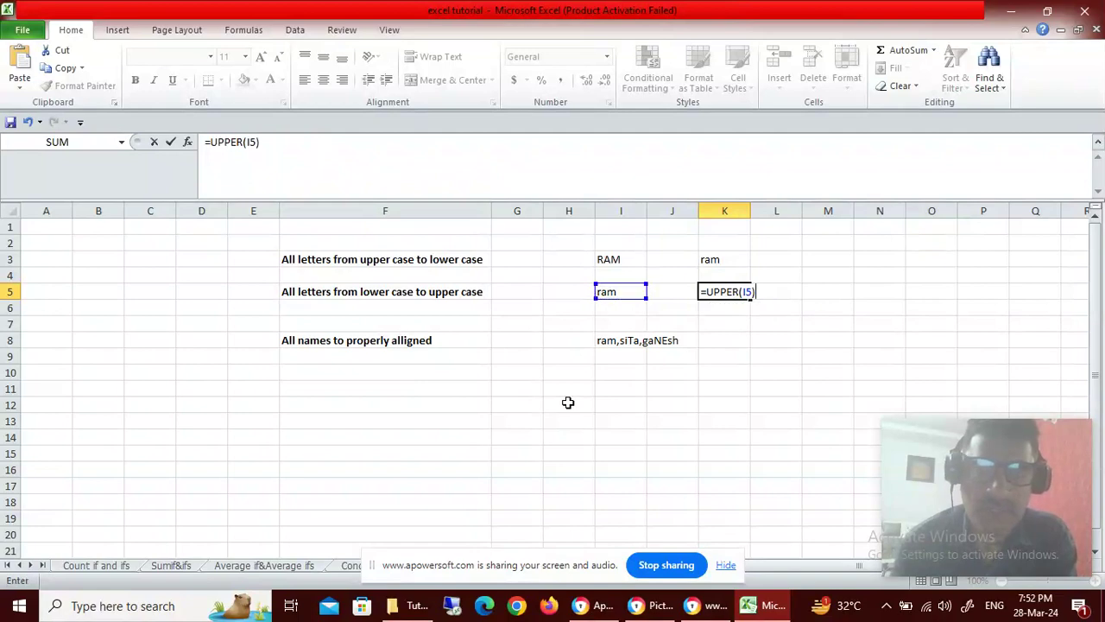
key("Return")
key("Up")
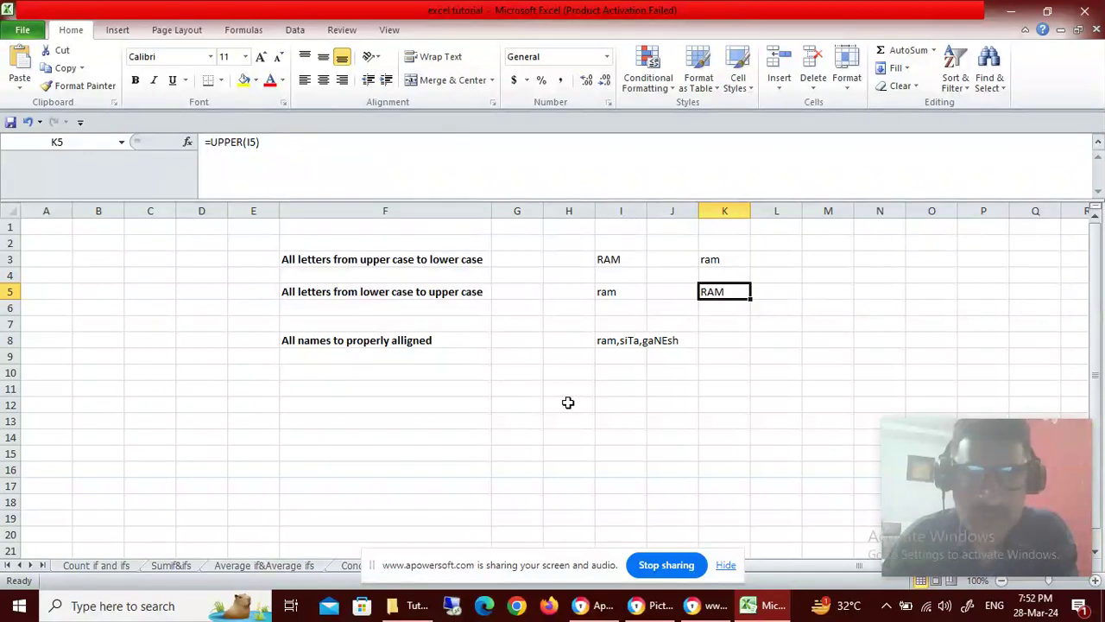
Step: Examine the mixed-case name list in cell I8 and the empty result cell K8 beside it
key("Down")
key("Down")
key("Down")
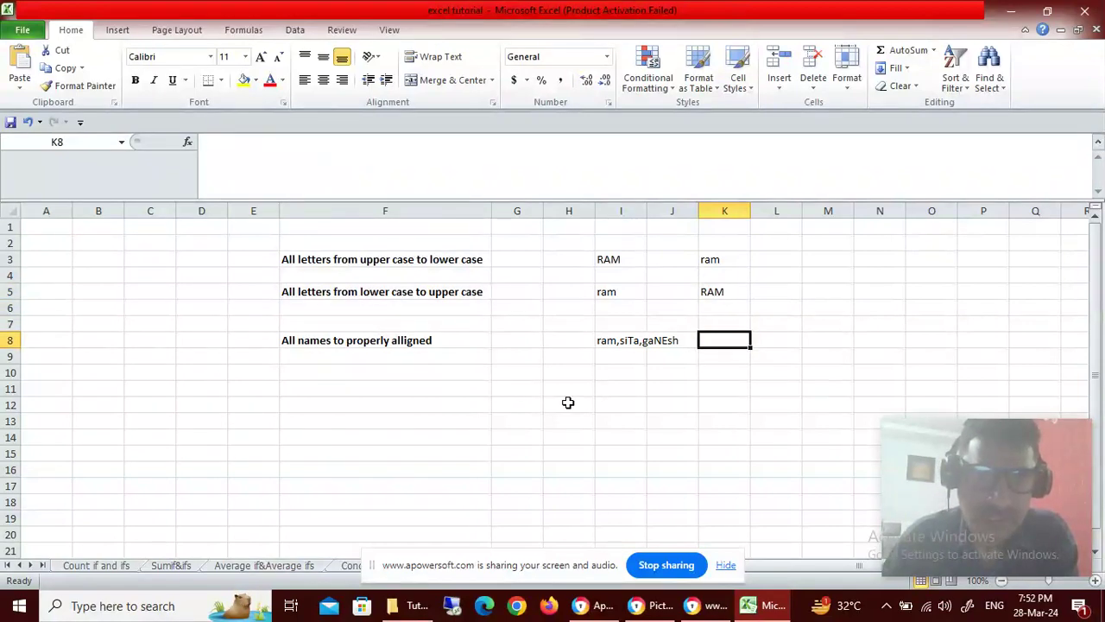
key("Left")
key("Left")
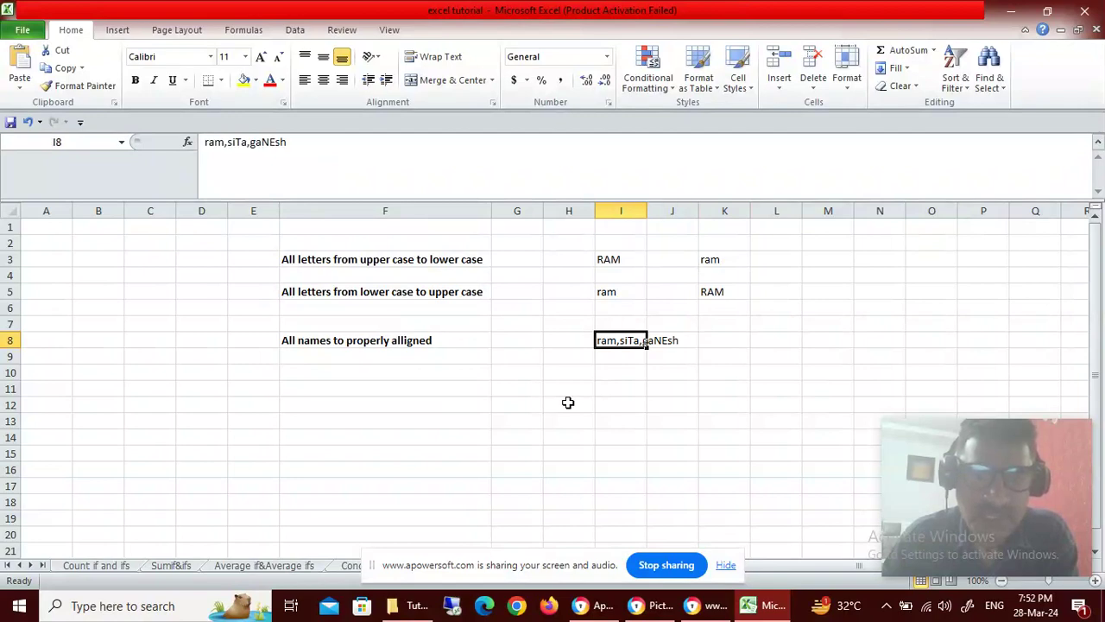
key("Right")
key("Right")
key("Right")
key("Left")
key("Left")
key("Left")
key("Left")
key("Right")
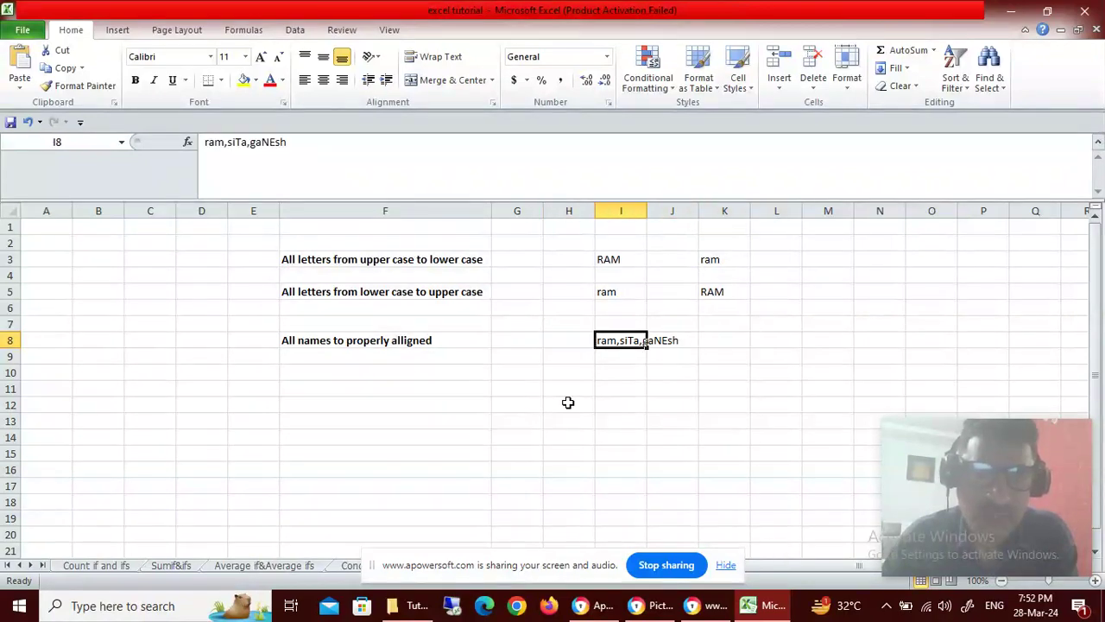
key("Right")
key("Right")
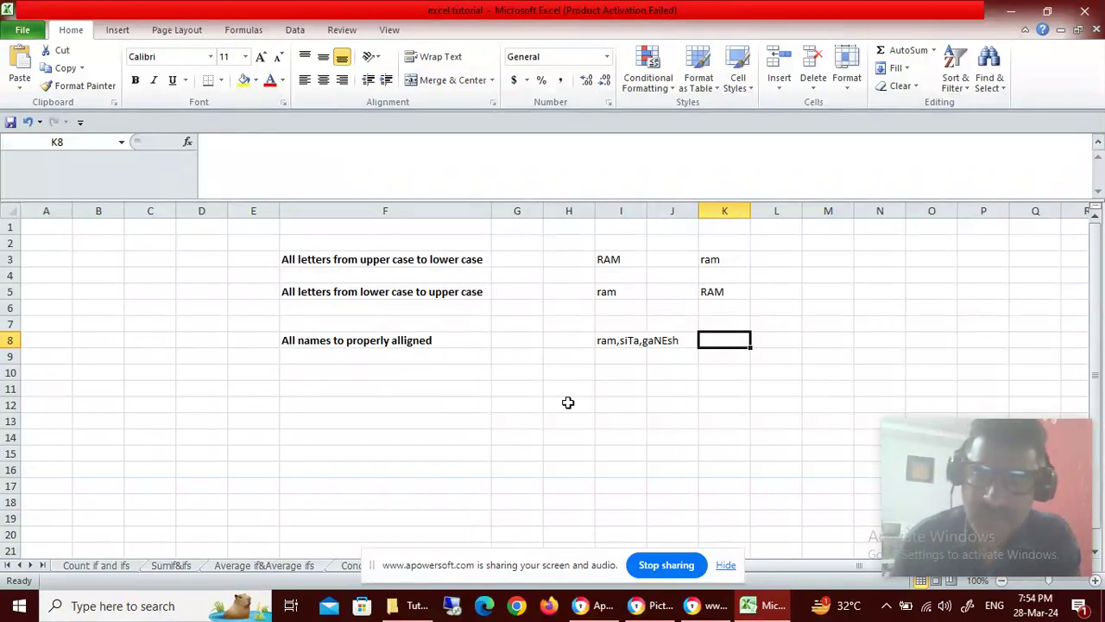
Step: Enter the formula =PROPER(I8) in cell K8 to capitalize the first letter of each listed name
type("=")
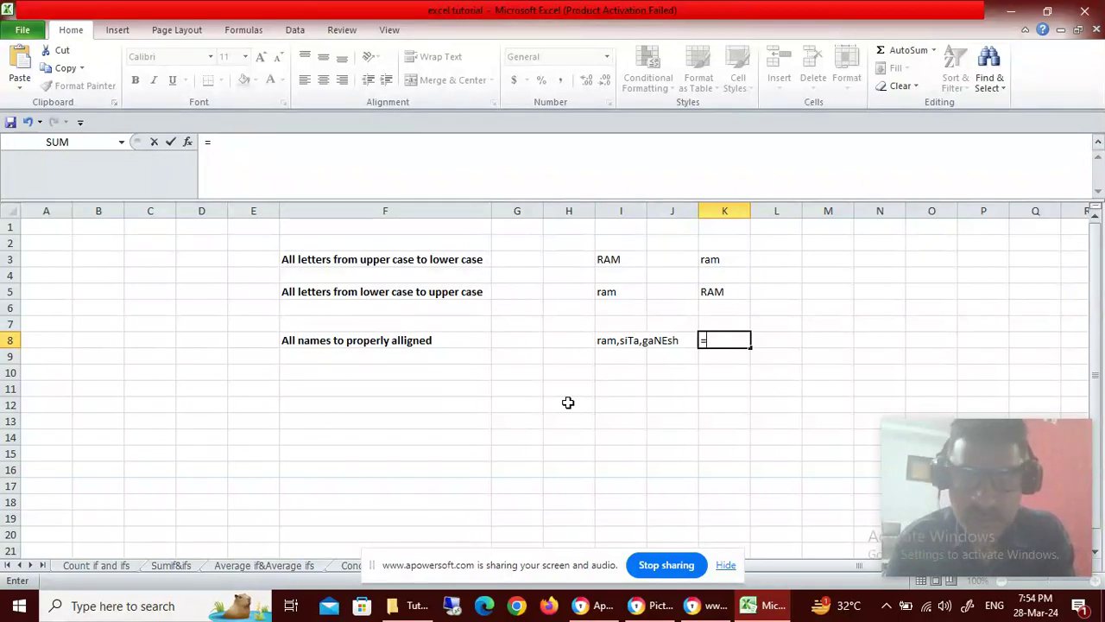
type("prop")
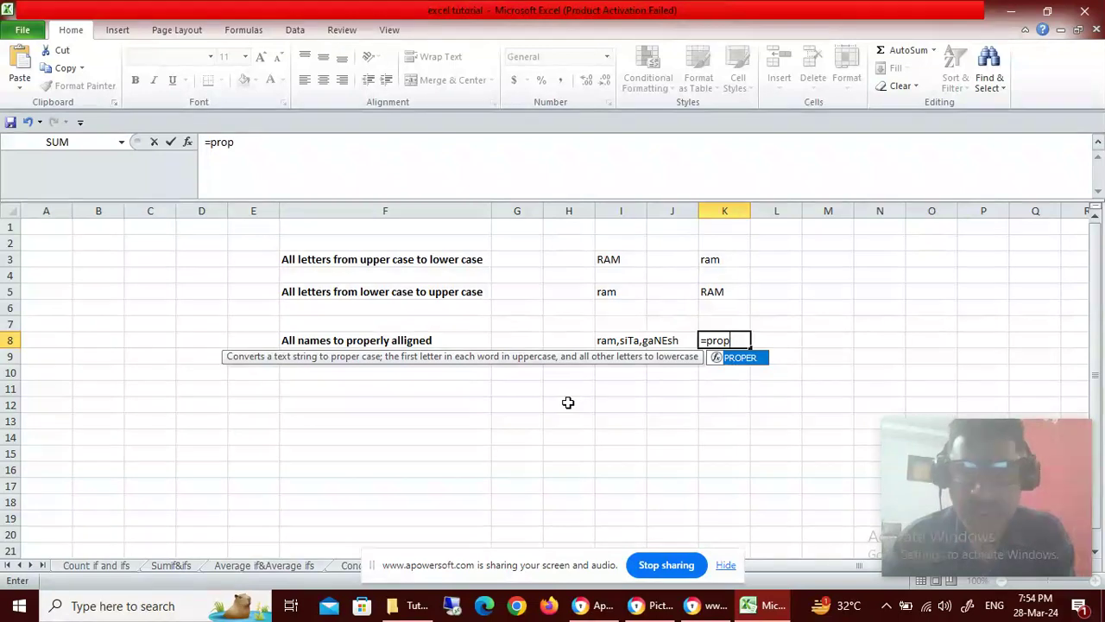
key("Tab")
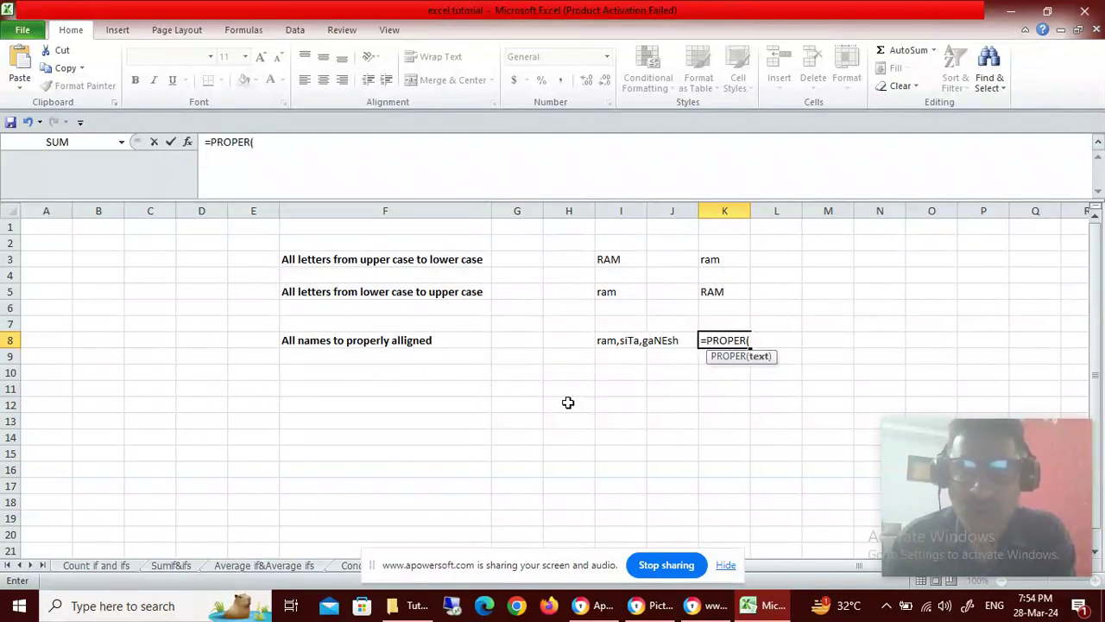
key("Left")
key("Left")
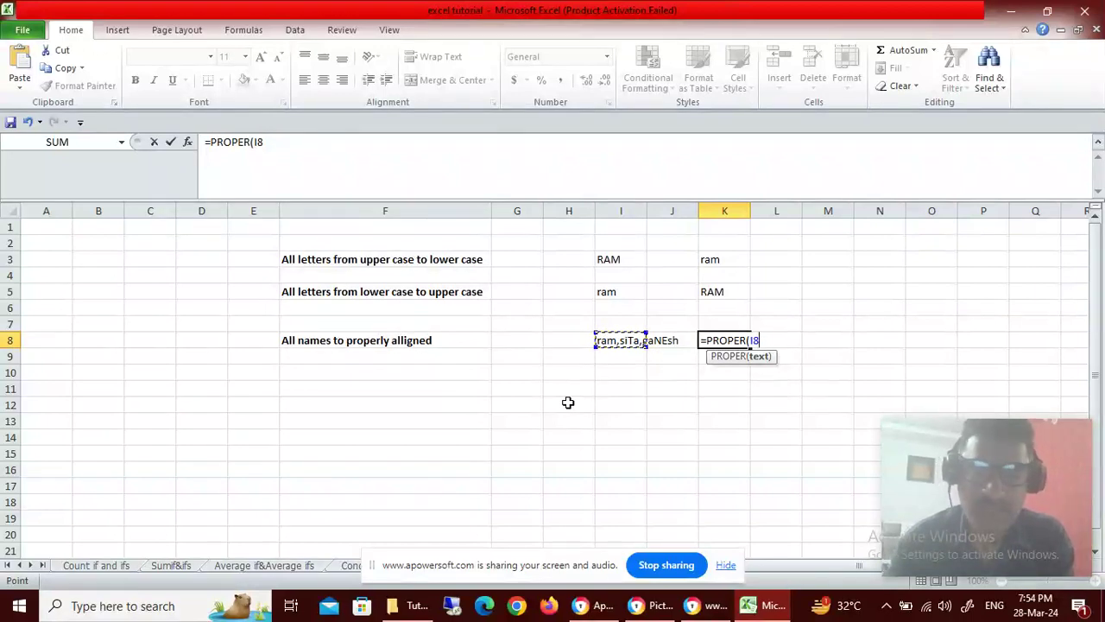
type(")")
key("Return")
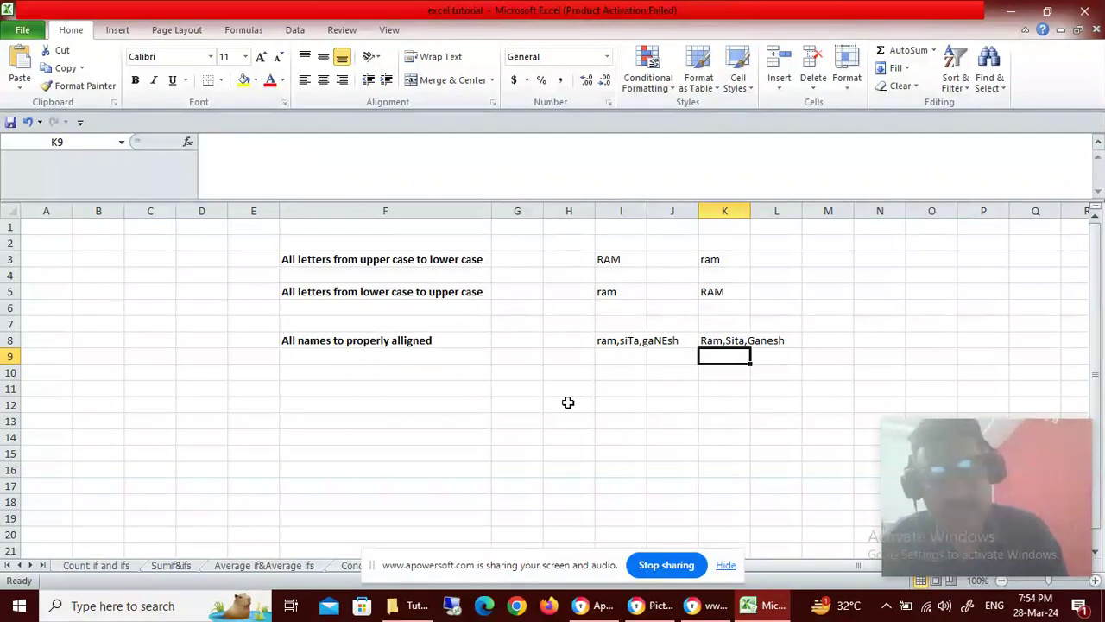
Step: Switch to the web browser and review the tutor's Preply profile, including the About section and lesson schedule
key("alt+Tab")
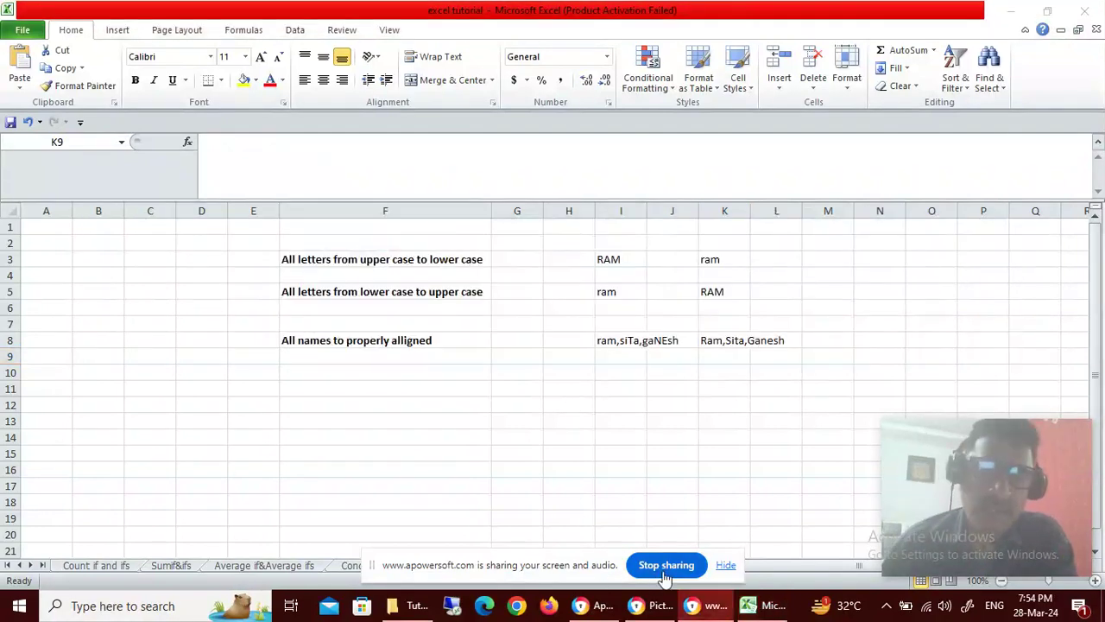
mouse_move(604, 611)
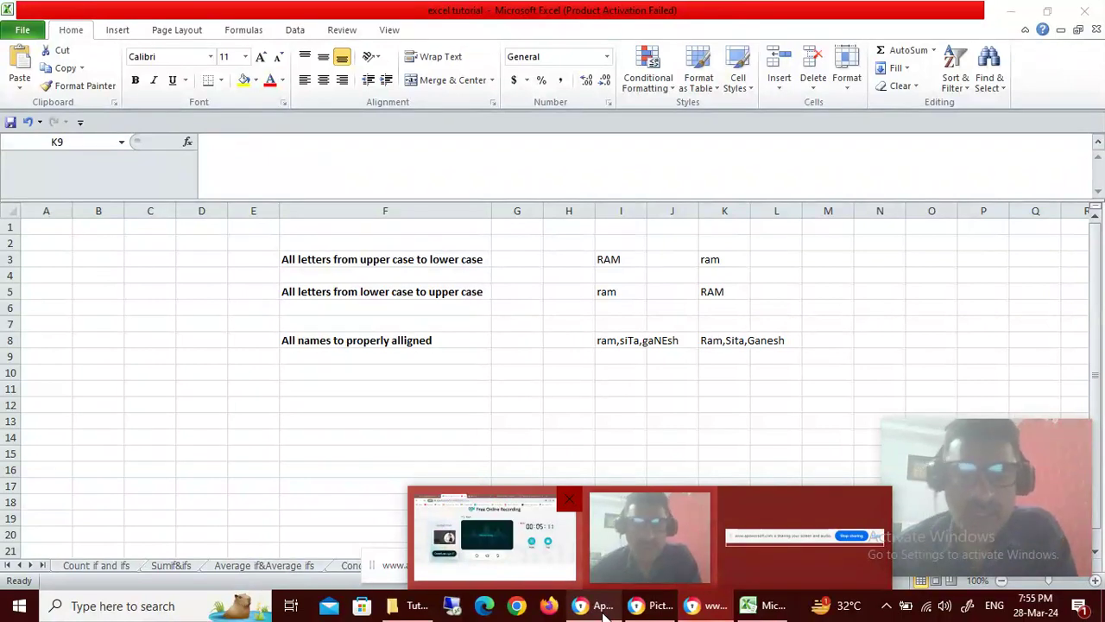
left_click(604, 614)
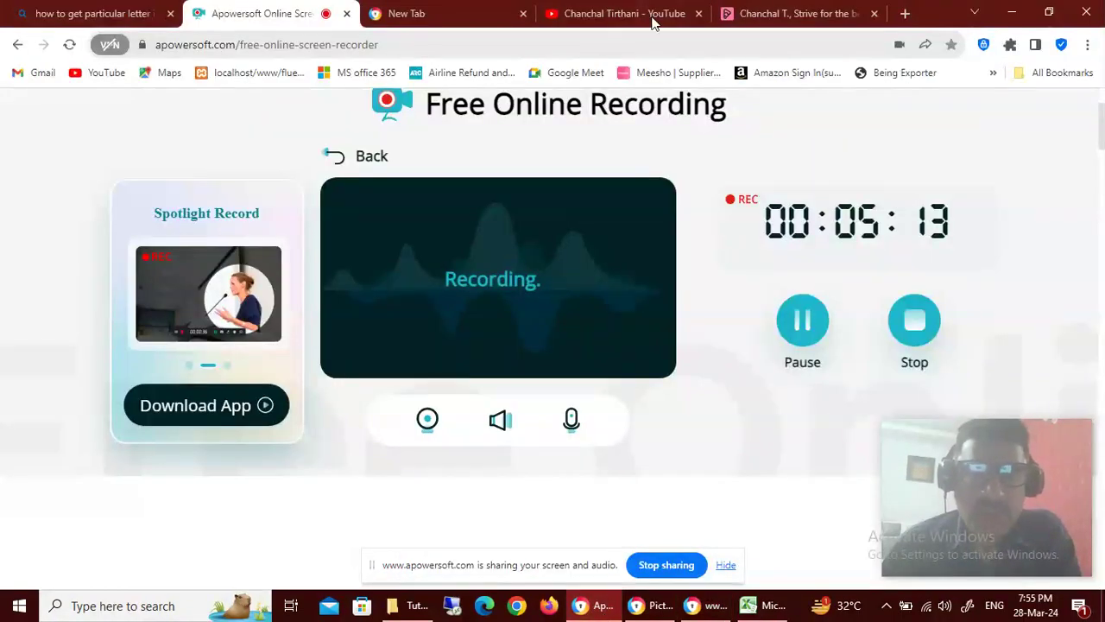
left_click(795, 13)
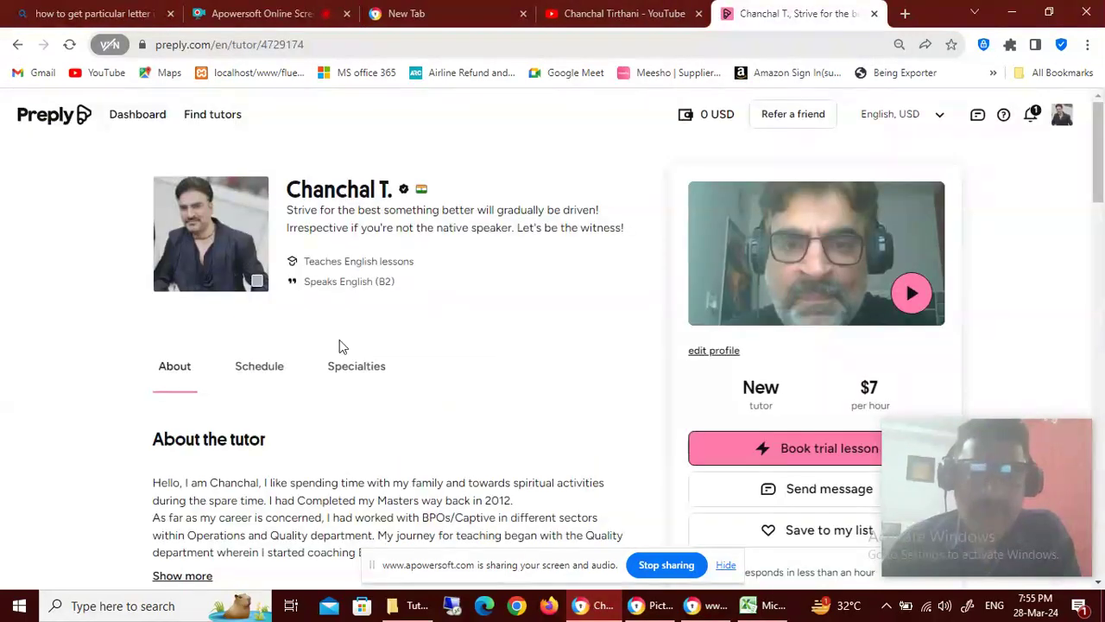
scroll(411, 331, "down", 5)
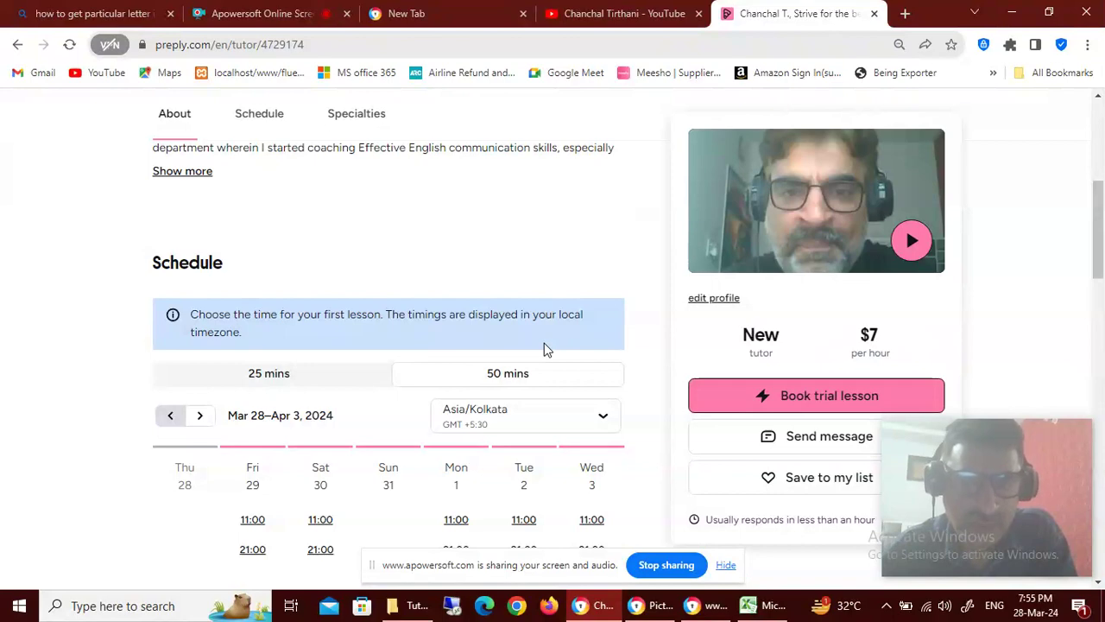
scroll(544, 349, "down", 4)
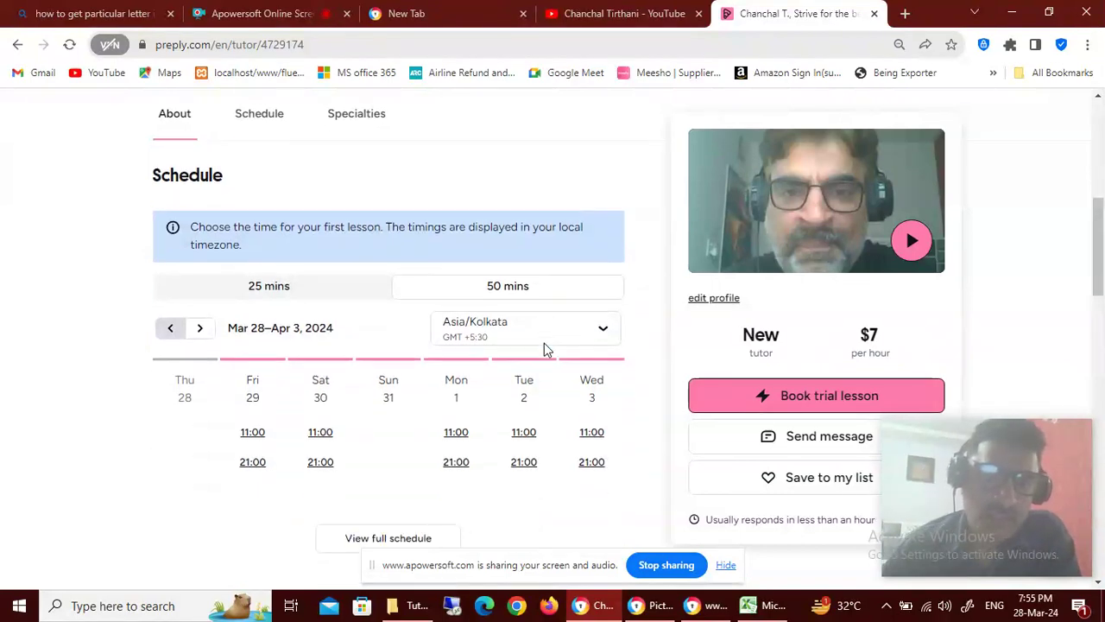
scroll(544, 348, "up", 8)
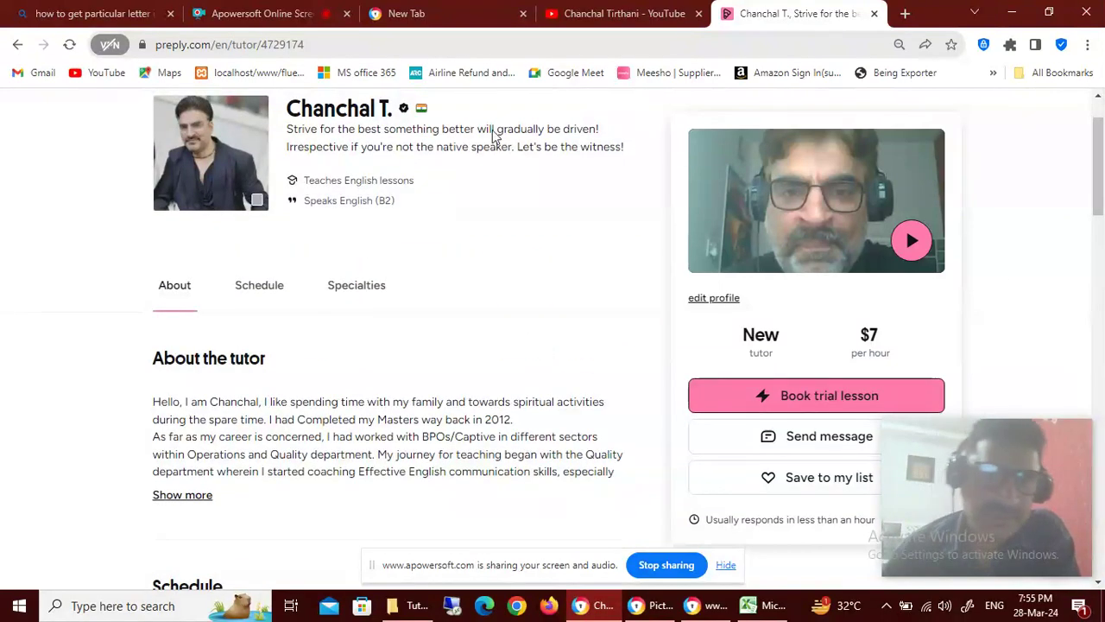
Step: View the tutor's YouTube channel page with its MS Excel tutorial videos
left_click(289, 19)
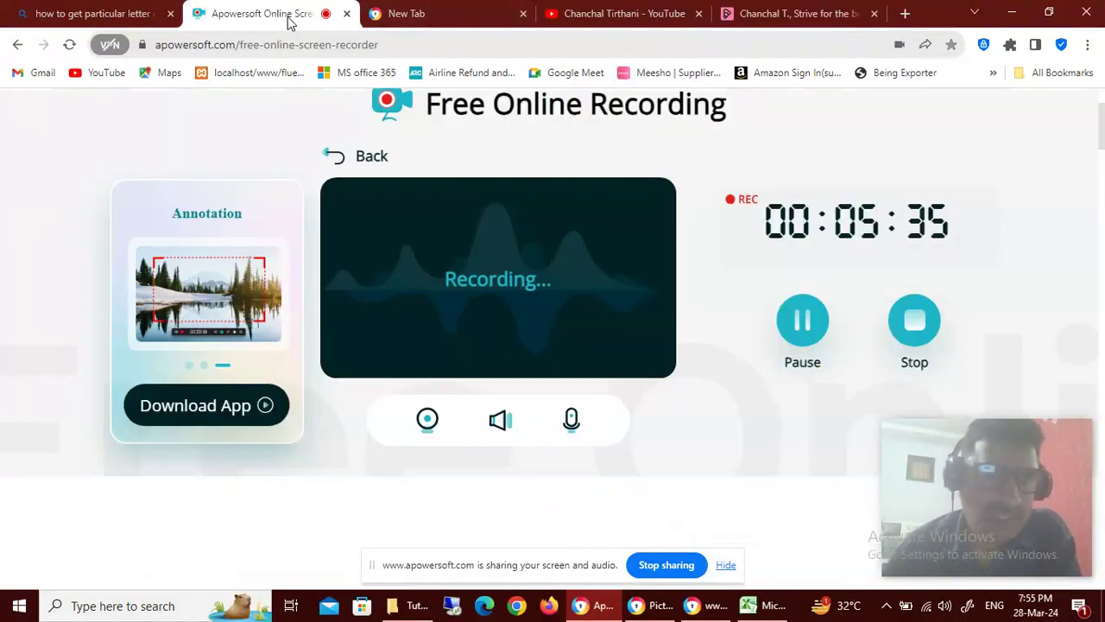
left_click(641, 10)
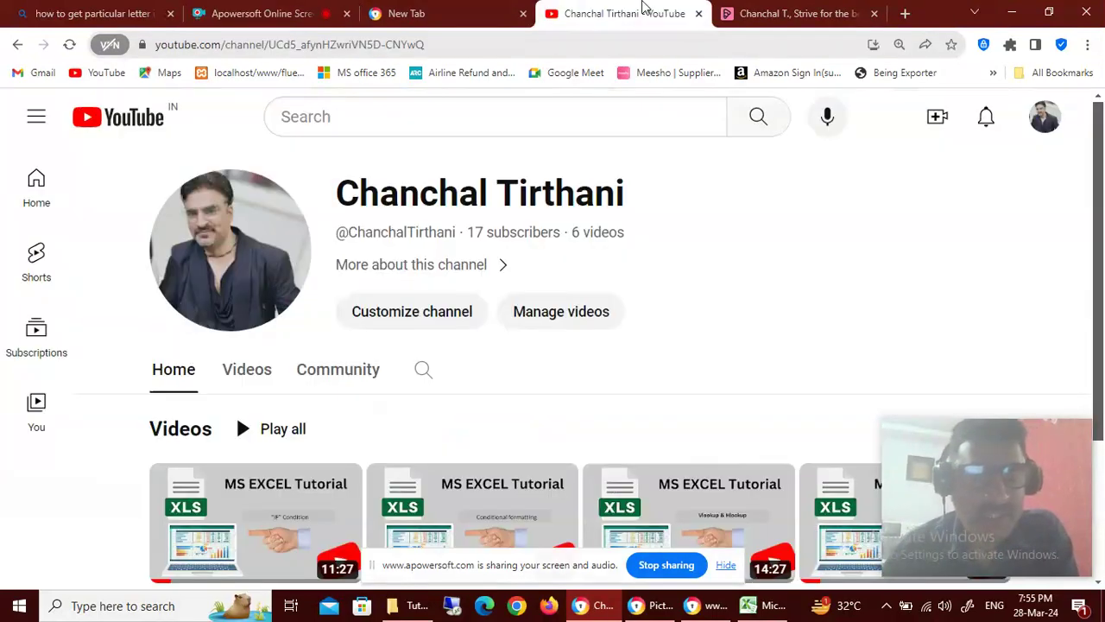
left_click(438, 13)
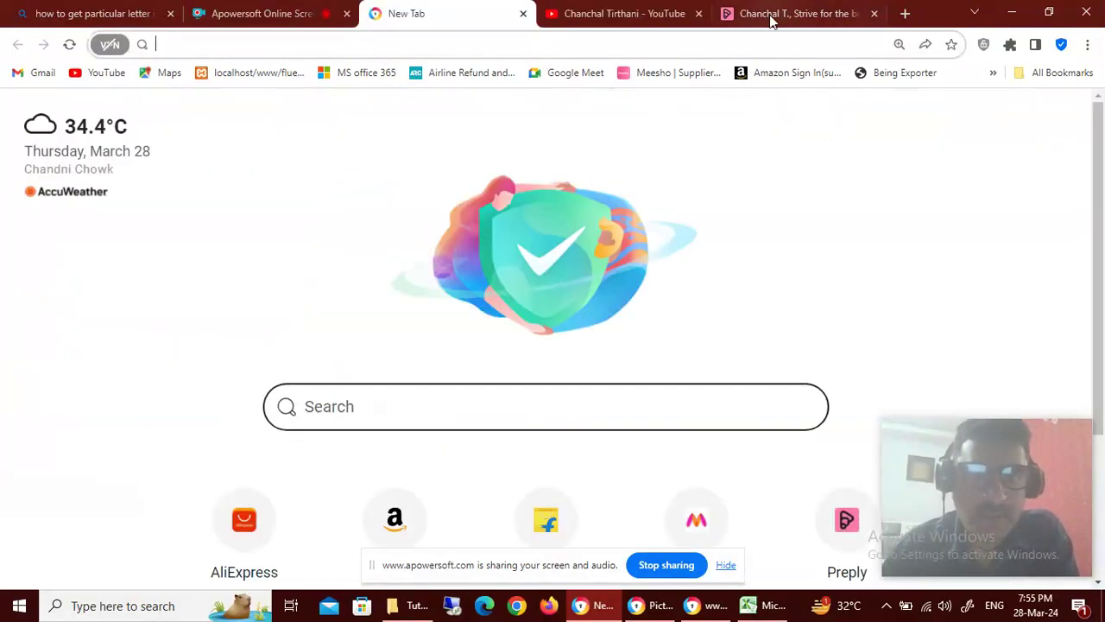